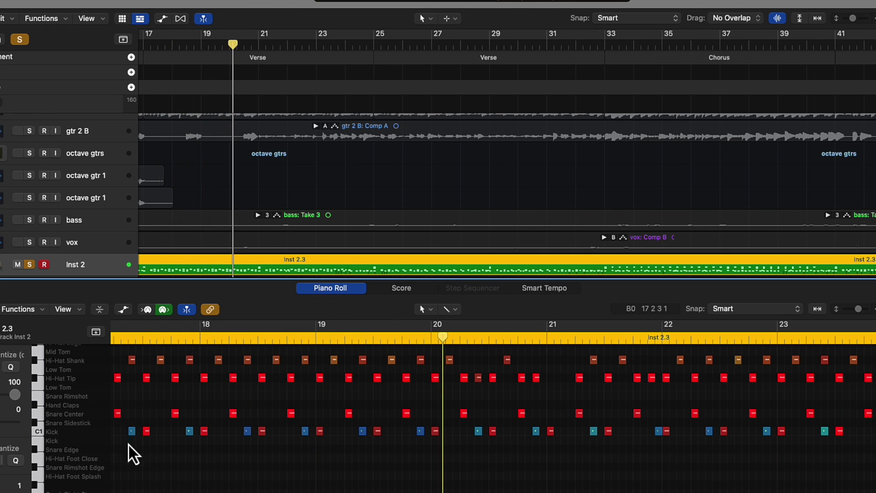
- Check a note's velocity tag and scroll through the crash, ride, cowbell, tom and hi-hat rows
mouse_move(131, 435)
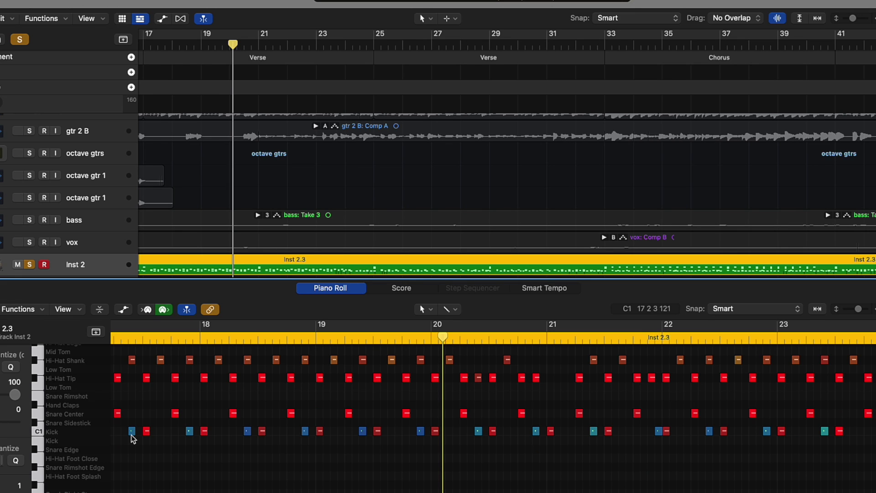
scroll(132, 438, "up", 4)
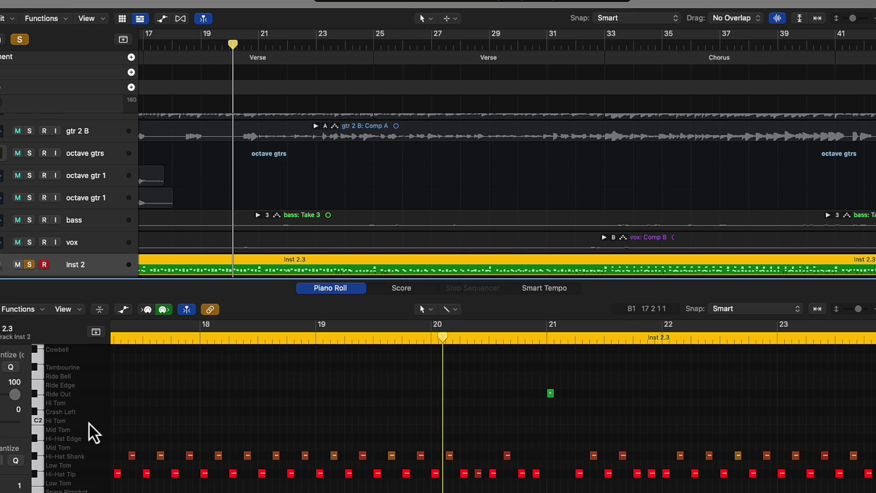
scroll(197, 400, "down", 10)
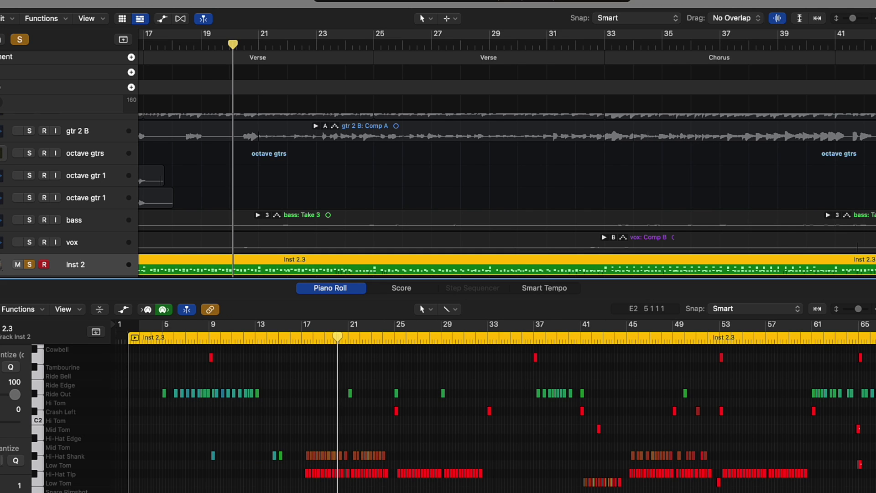
scroll(145, 427, "up", 4)
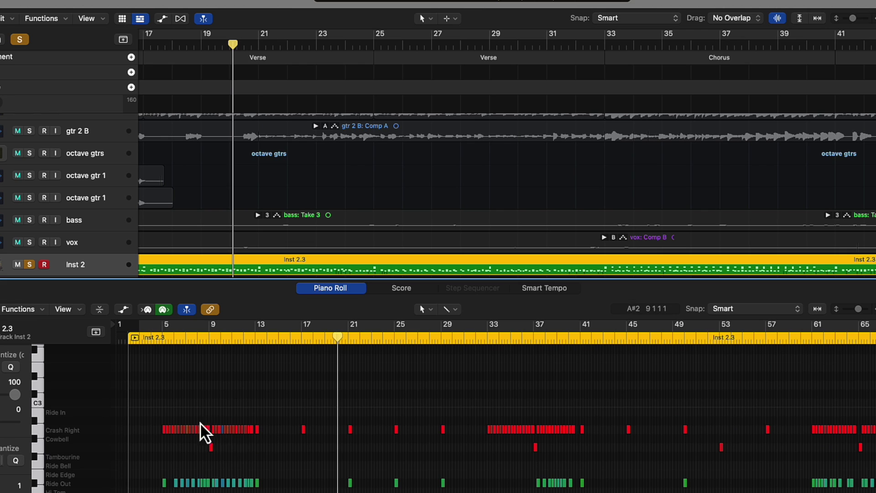
scroll(189, 437, "down", 3)
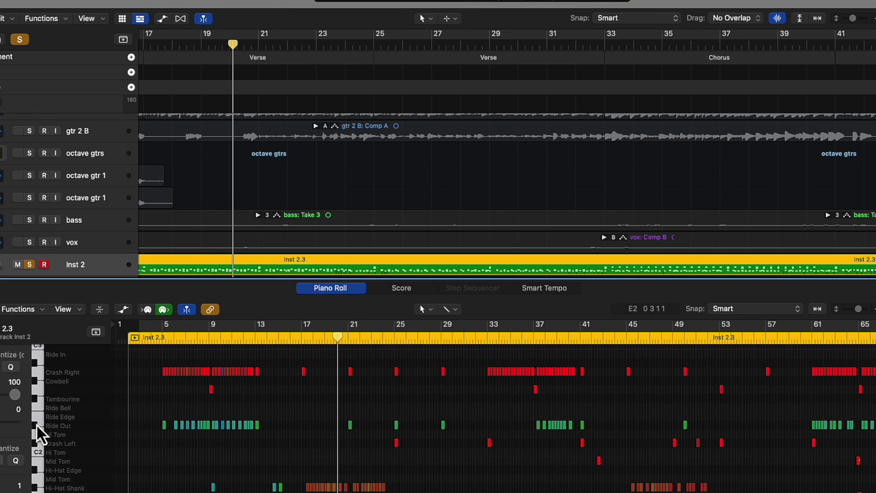
- Select all Ride Out notes, pick the one at bar 49, then move down to the kick rows
left_click(35, 425)
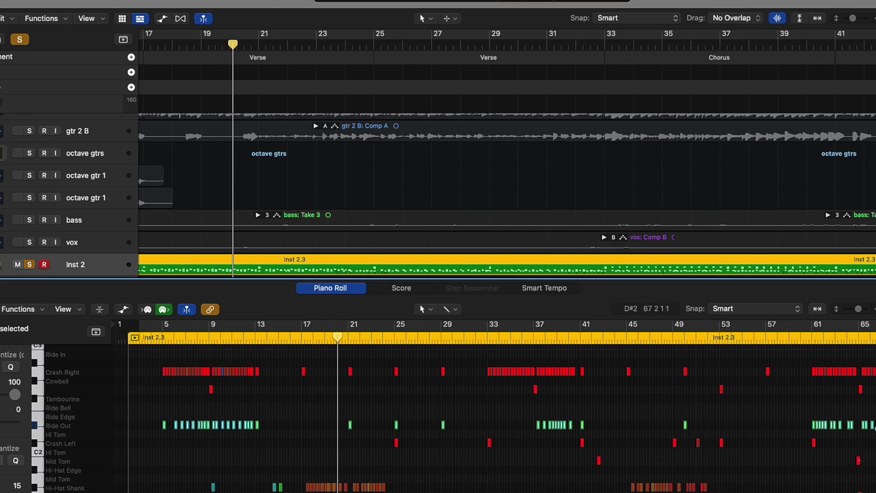
left_click(685, 424)
scroll(299, 458, "down", 8)
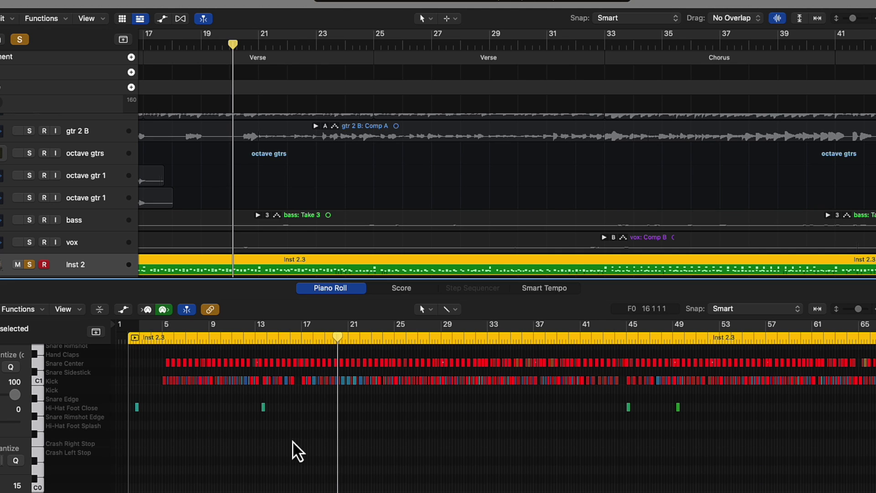
- Zoom in on bars 57–66 and inspect kick velocities, selecting the C1 kick at 58 1 3 1
key("super+Right")
key("super+Right")
scroll(294, 443, "right", 15)
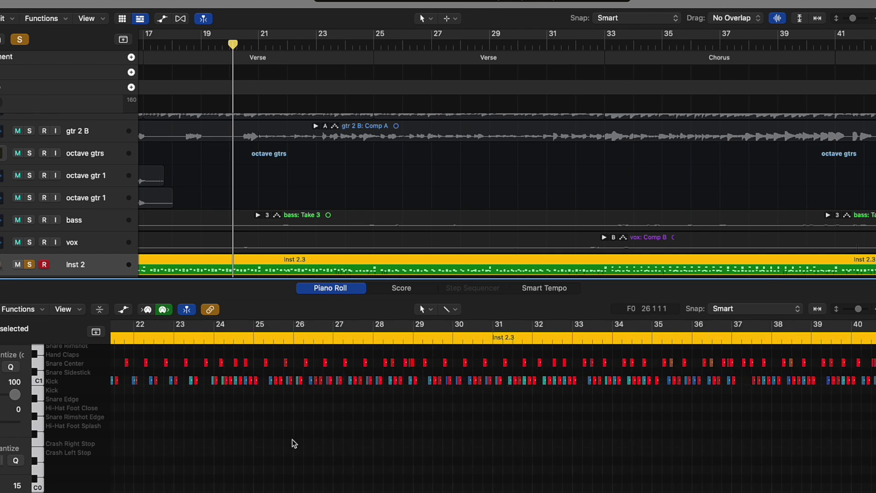
scroll(294, 444, "right", 15)
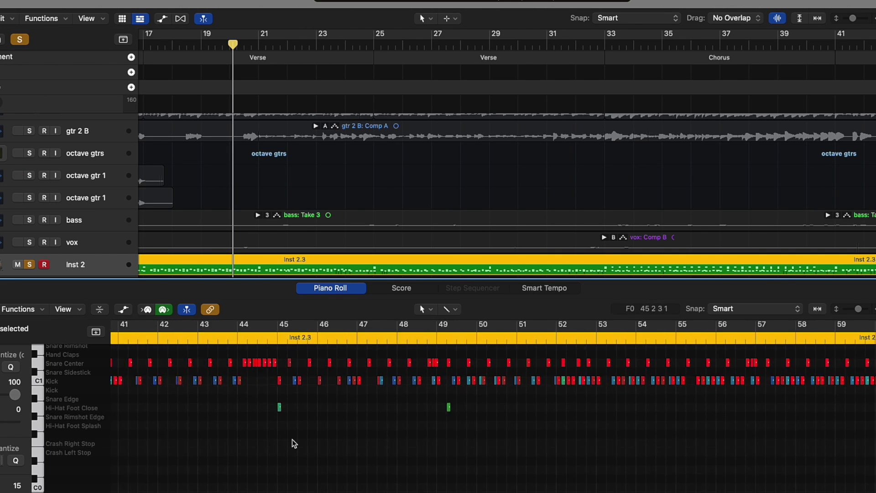
scroll(294, 443, "right", 4)
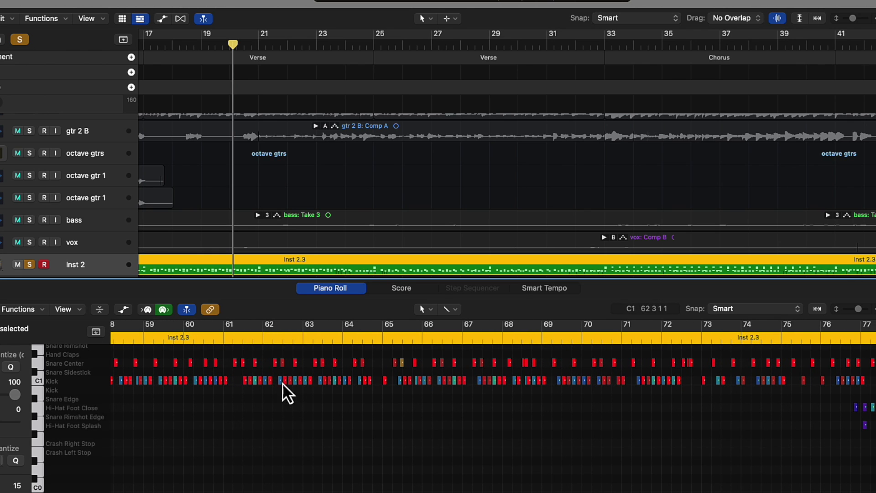
left_click(280, 381)
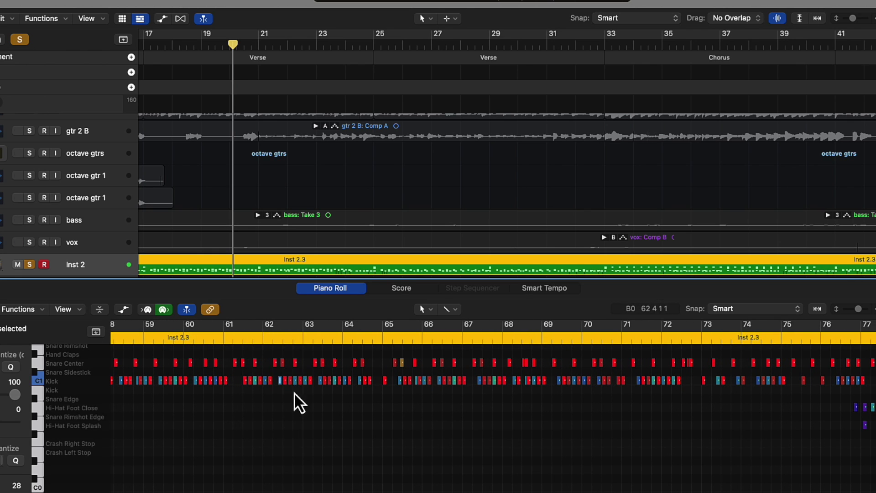
scroll(294, 392, "up", 5)
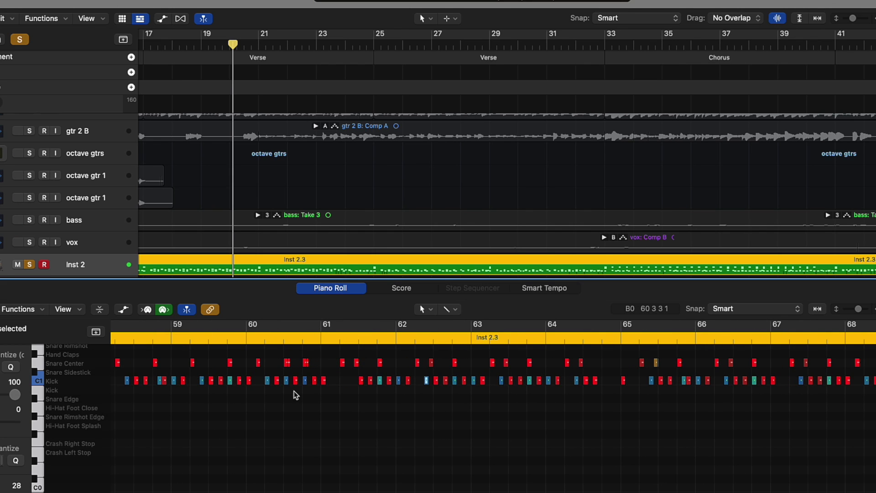
scroll(294, 395, "up", 3)
scroll(295, 395, "left", 3)
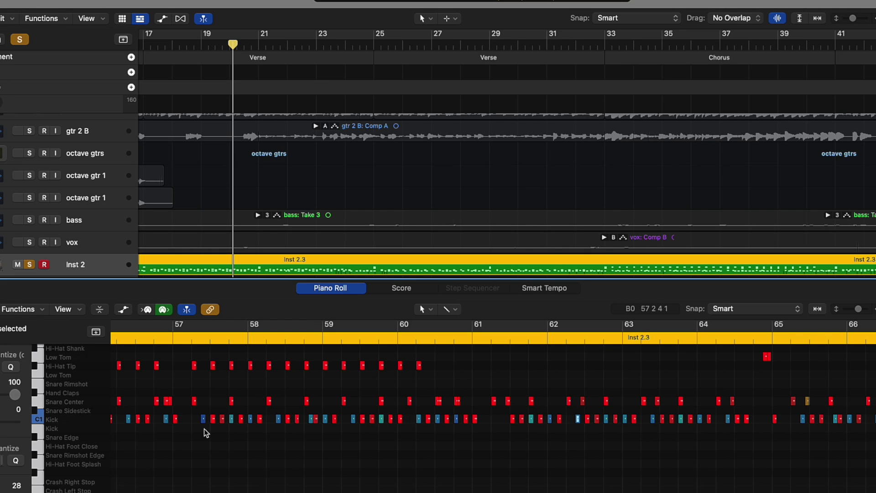
mouse_move(203, 424)
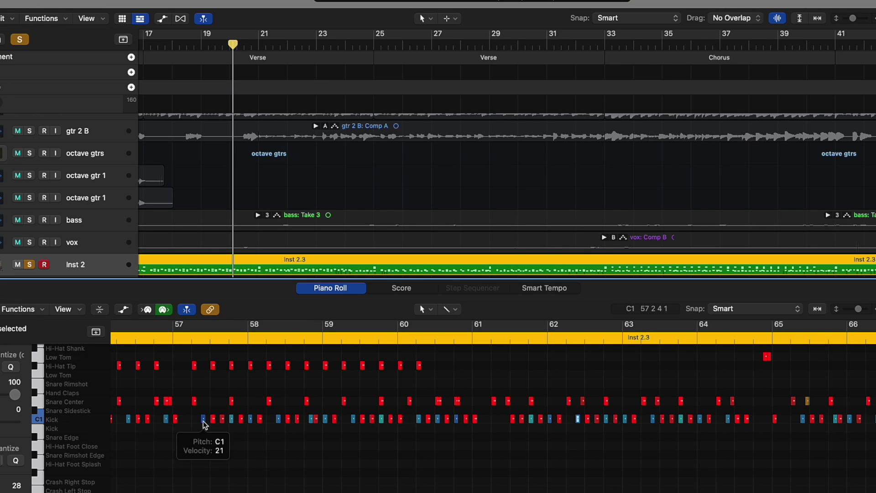
mouse_move(232, 419)
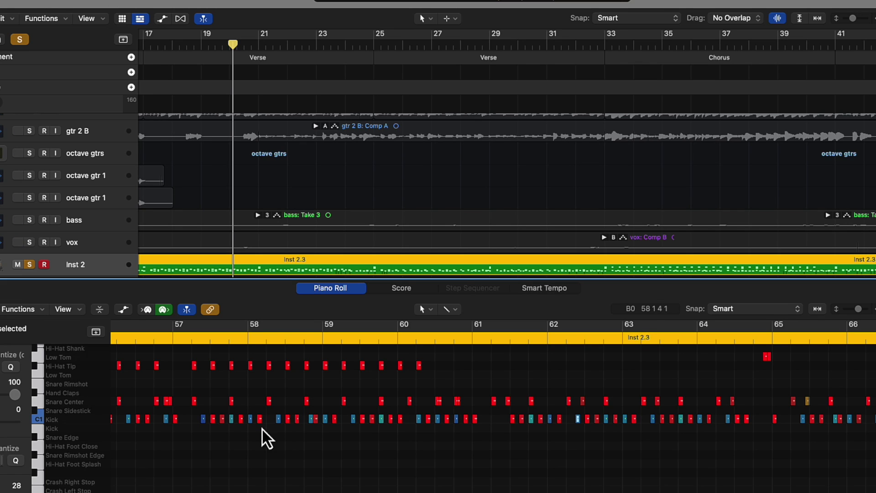
- Open Functions > MIDI Transform and create a blank transform set, New Parameter Set 9
left_click(36, 310)
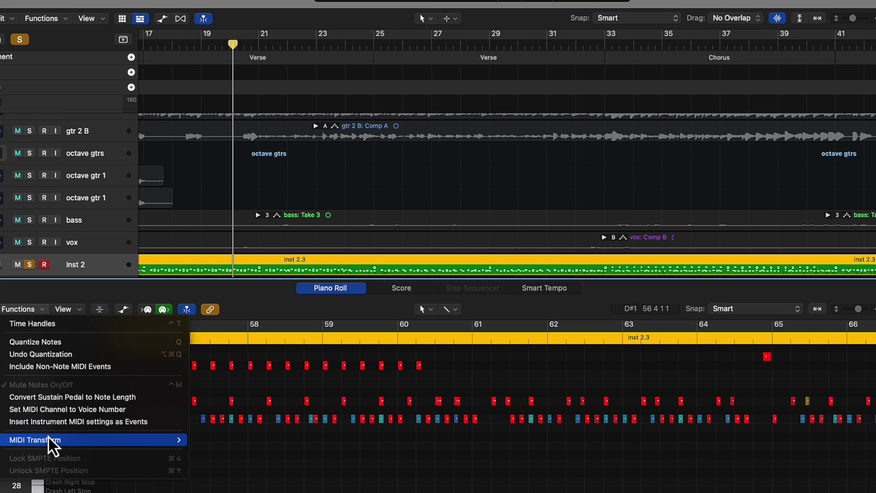
mouse_move(22, 440)
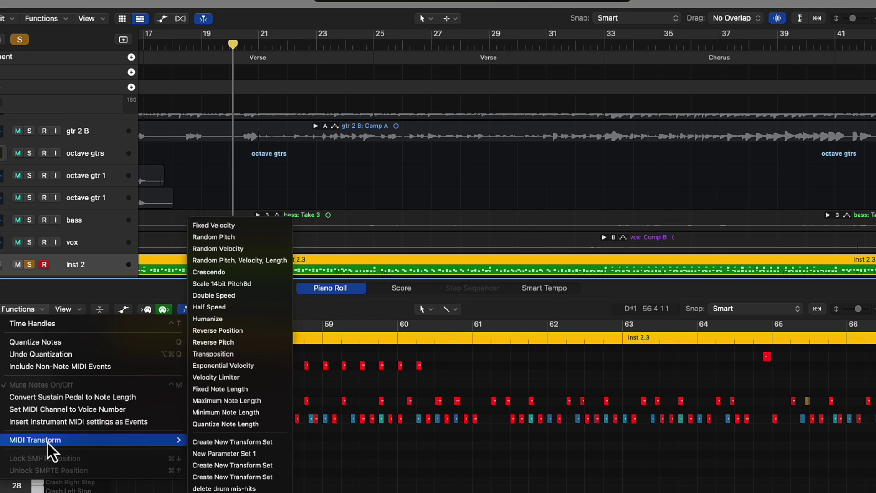
left_click(258, 446)
left_click(342, 162)
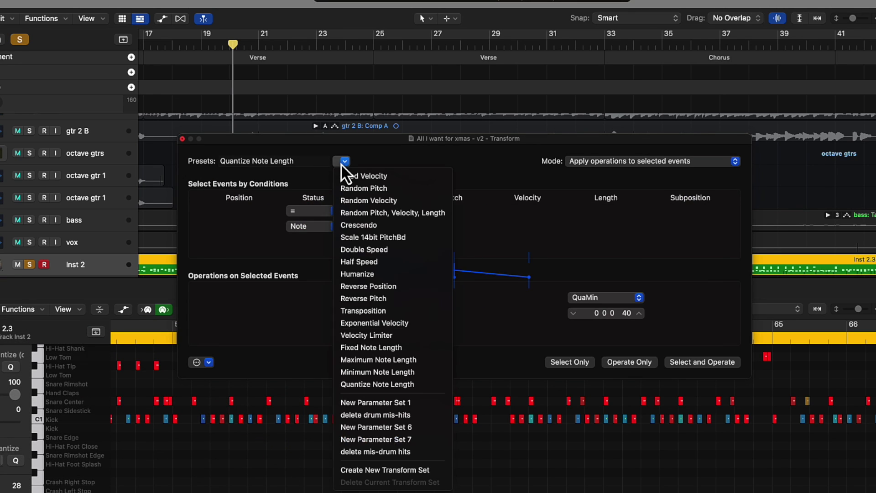
left_click(384, 470)
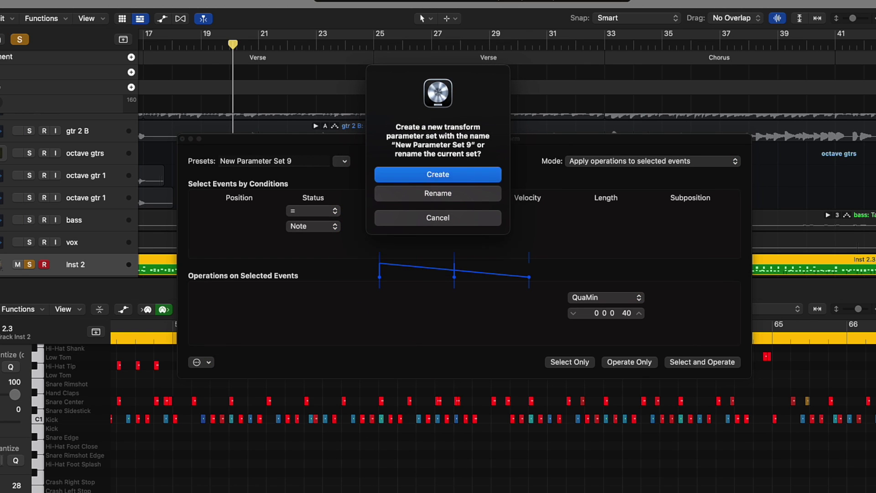
left_click(429, 173)
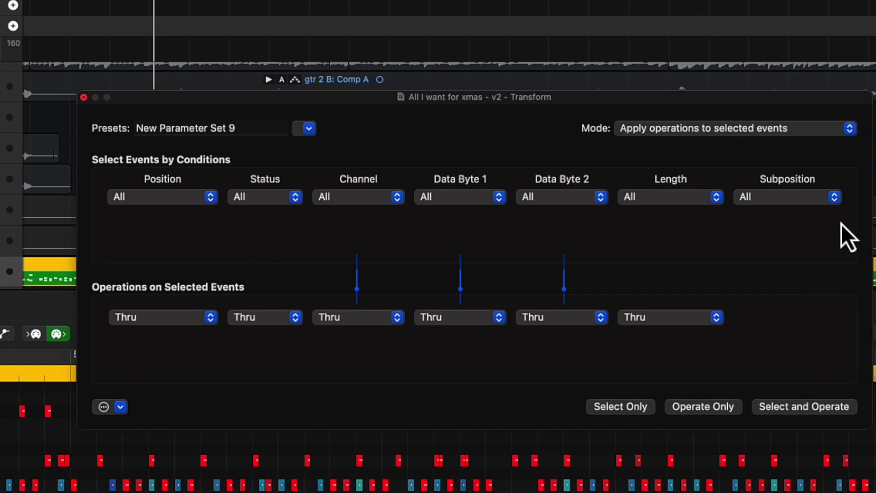
- Restrict the status condition to Note events and leave the pitch condition at All
left_click(269, 197)
left_click(256, 222)
left_click(259, 219)
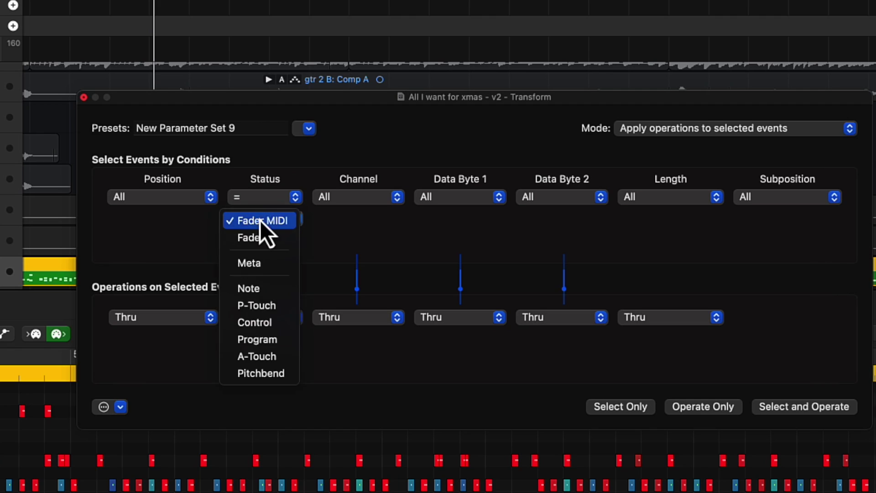
left_click(261, 295)
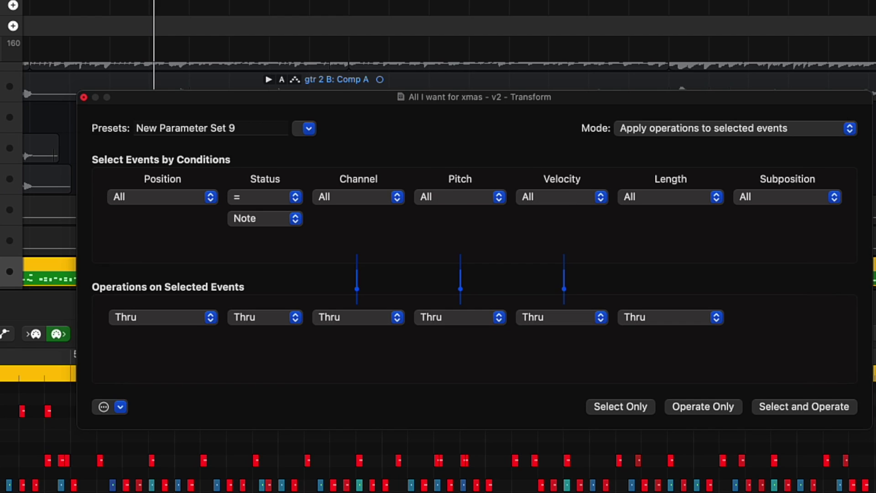
left_click(448, 197)
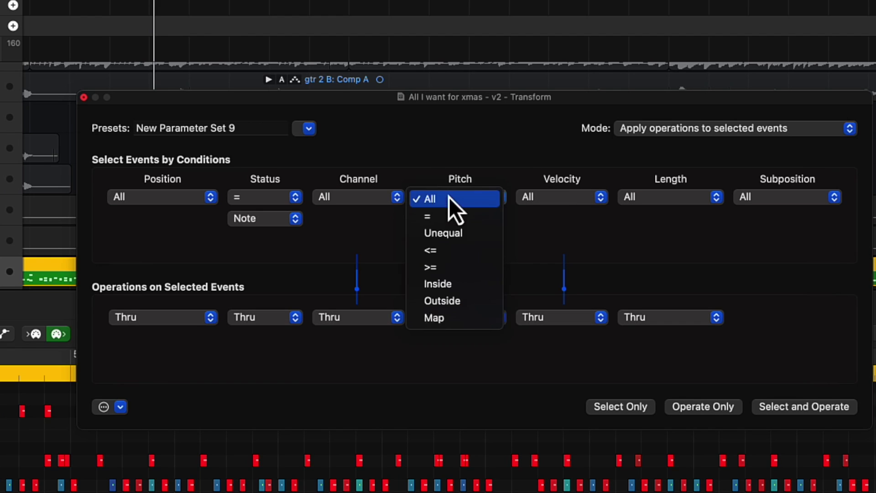
left_click(448, 216)
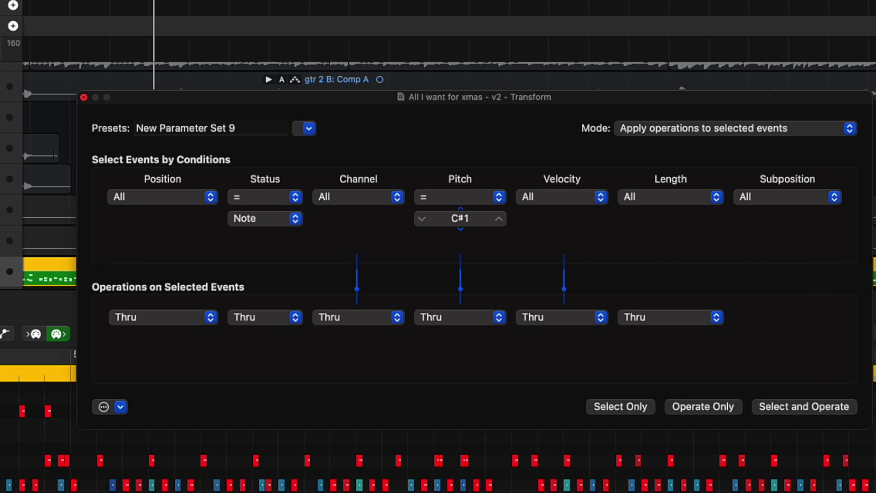
left_click_drag(461, 219, 460, 223)
left_click(479, 198)
left_click(471, 184)
- Set the velocity condition to match values less than or equal to 65
left_click(569, 196)
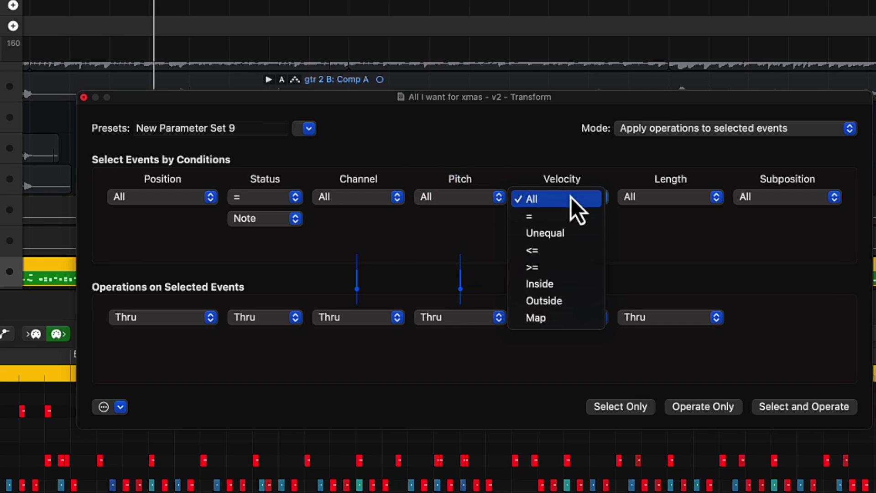
left_click(554, 252)
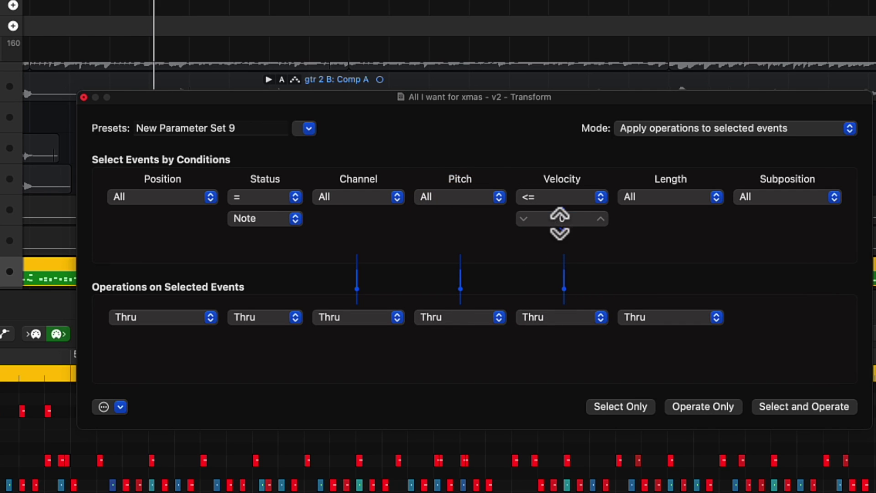
left_click(560, 223)
type("65")
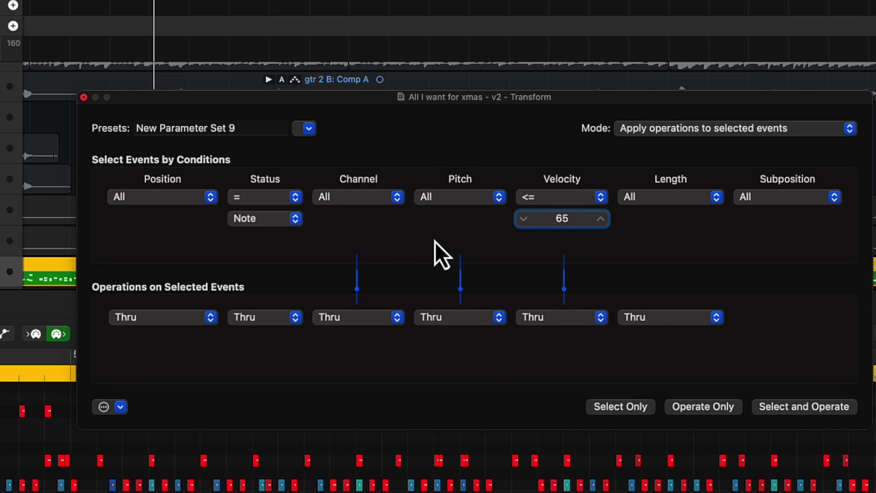
key("Return")
left_click(848, 129)
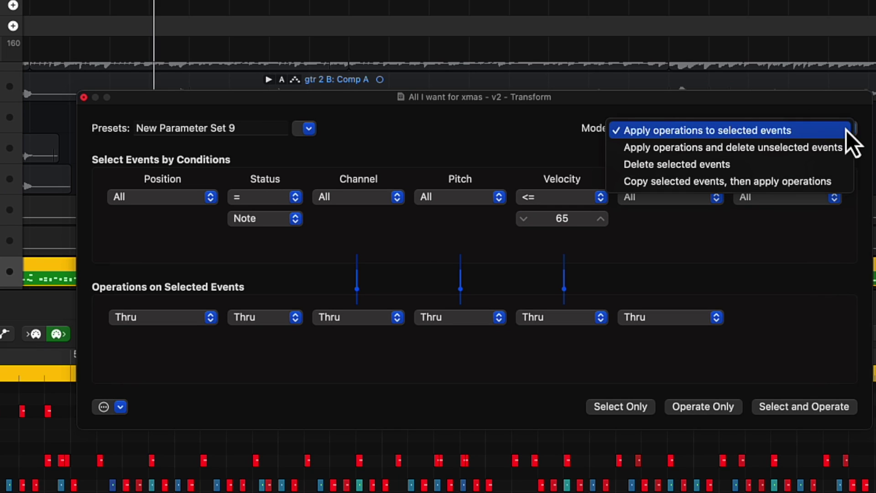
- Set the transform mode to Delete selected events
left_click(671, 164)
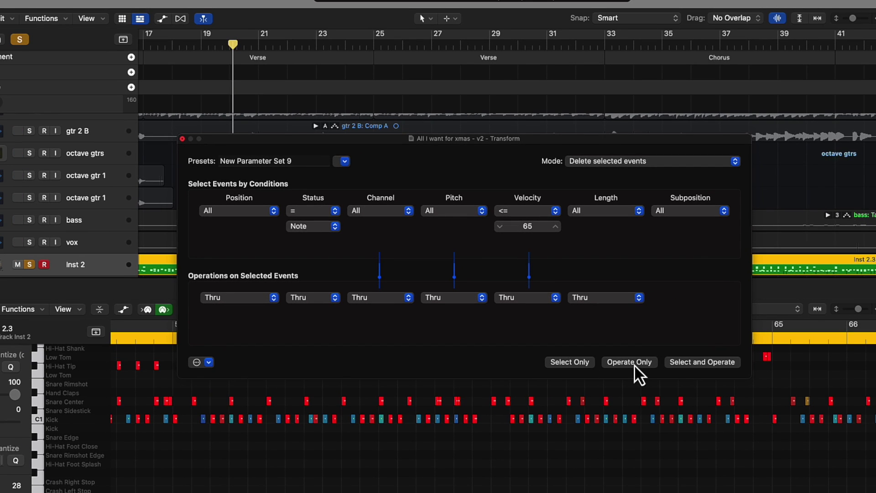
- Select the 409 notes at velocity 65 or below, review them, then delete them with Operate Only
left_click(578, 361)
scroll(474, 436, "right", 5)
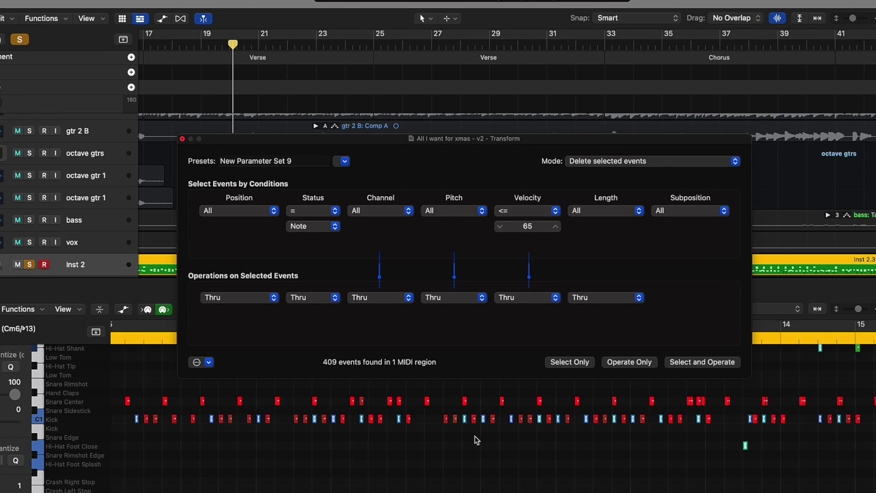
scroll(474, 436, "up", 3)
scroll(474, 436, "right", 8)
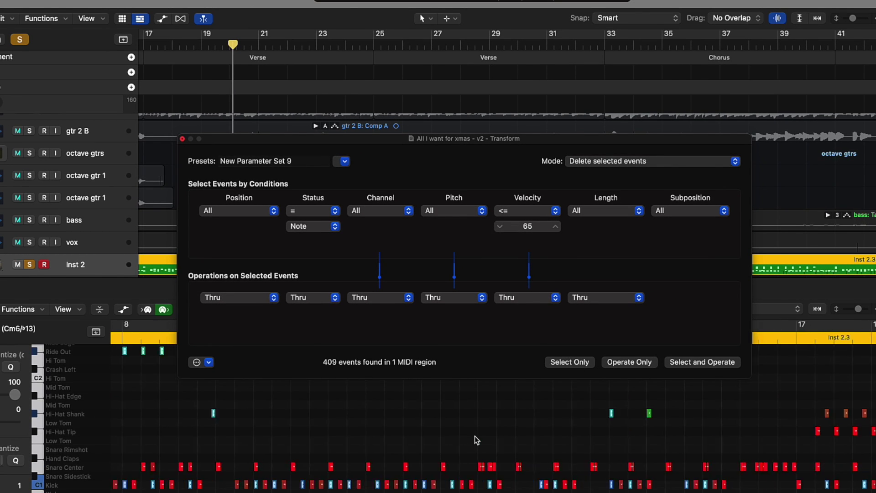
scroll(474, 436, "right", 10)
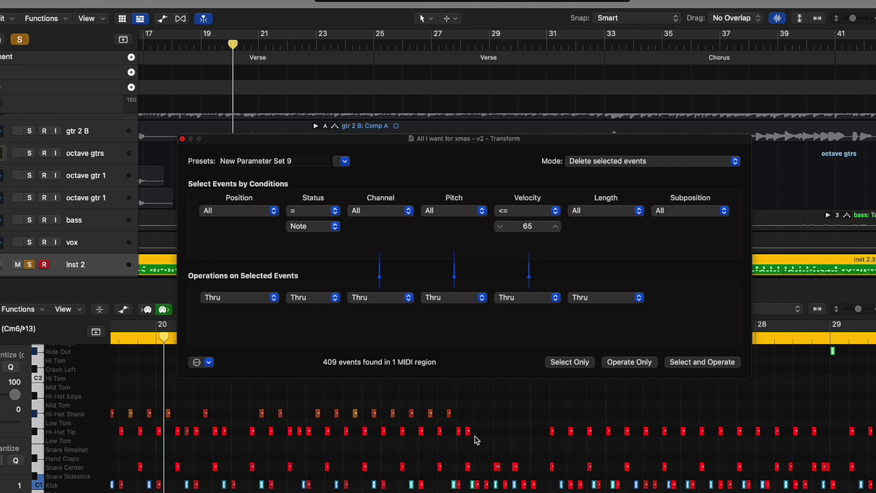
scroll(474, 436, "right", 4)
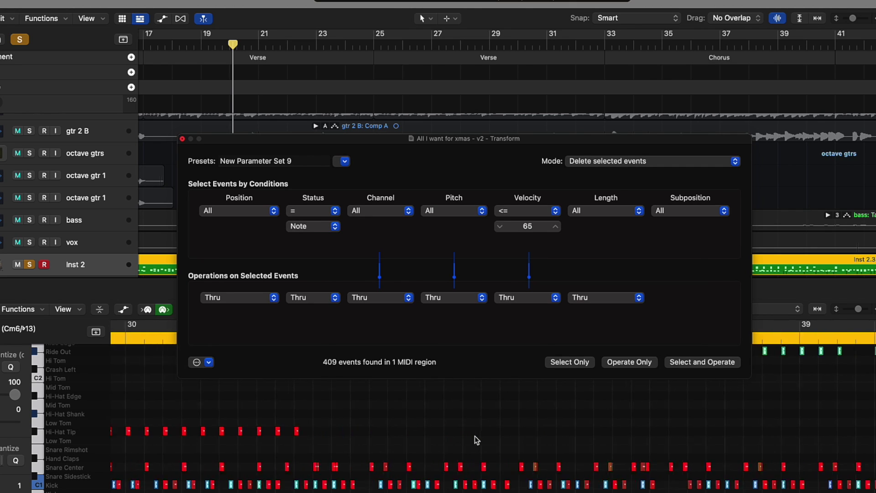
scroll(474, 436, "up", 3)
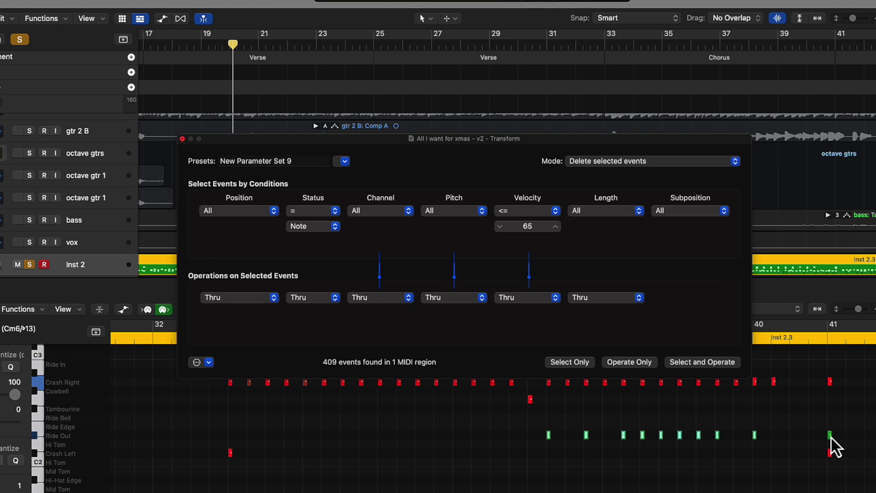
mouse_move(830, 434)
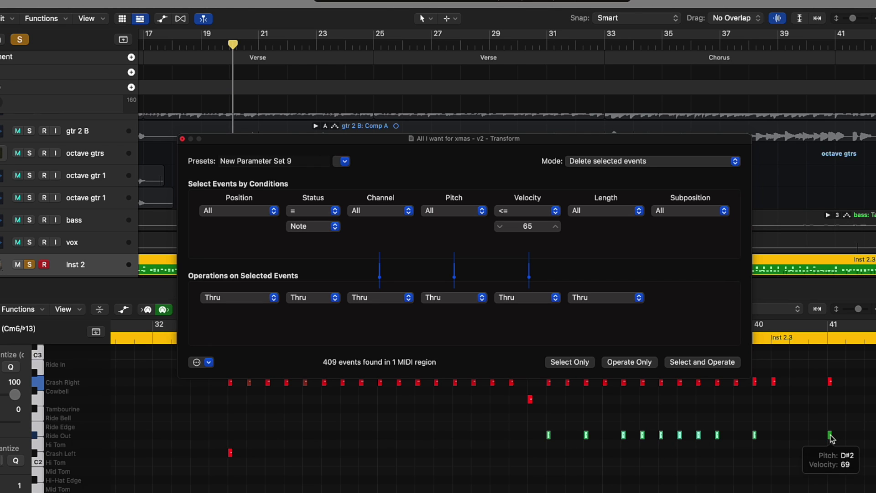
scroll(831, 437, "right", 10)
scroll(769, 459, "down", 8)
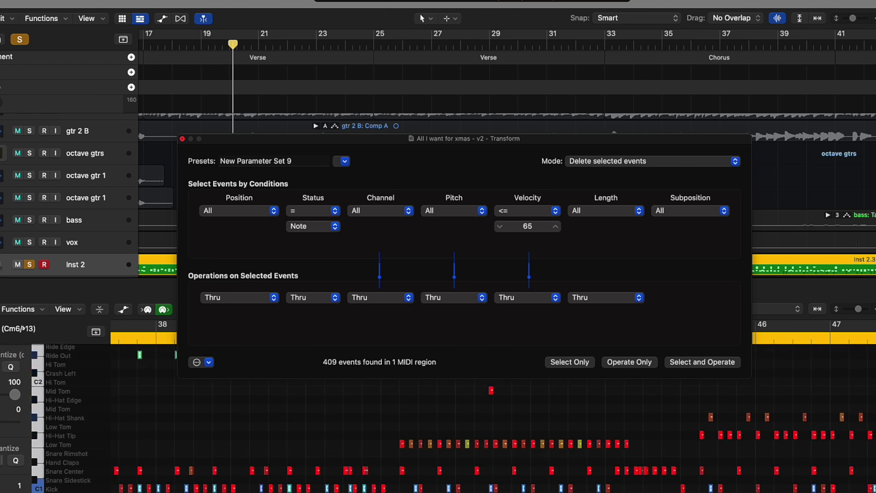
scroll(769, 462, "up", 3)
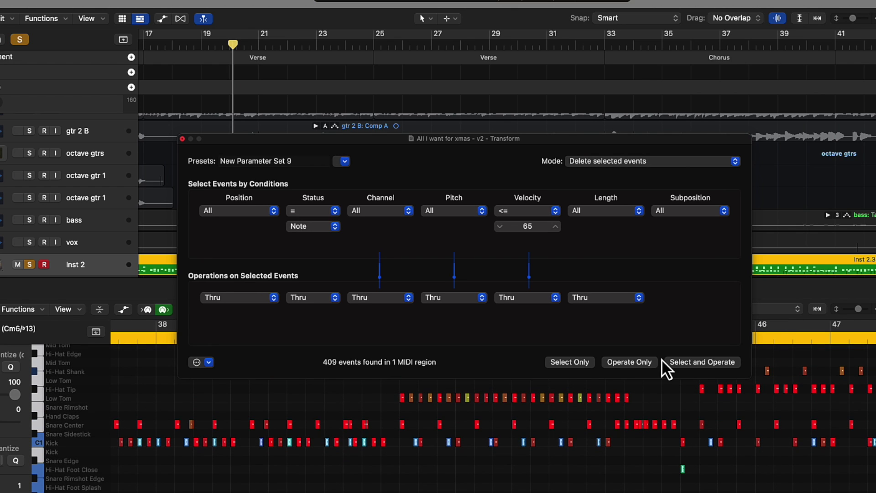
left_click(627, 362)
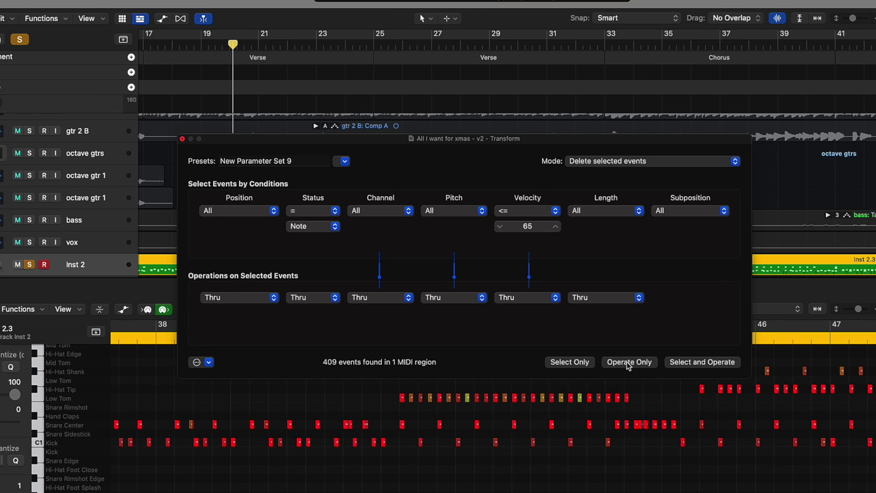
- Rename the transform set to 'delete drum mishits' and close the Transform window
double_click(289, 161)
type("drum")
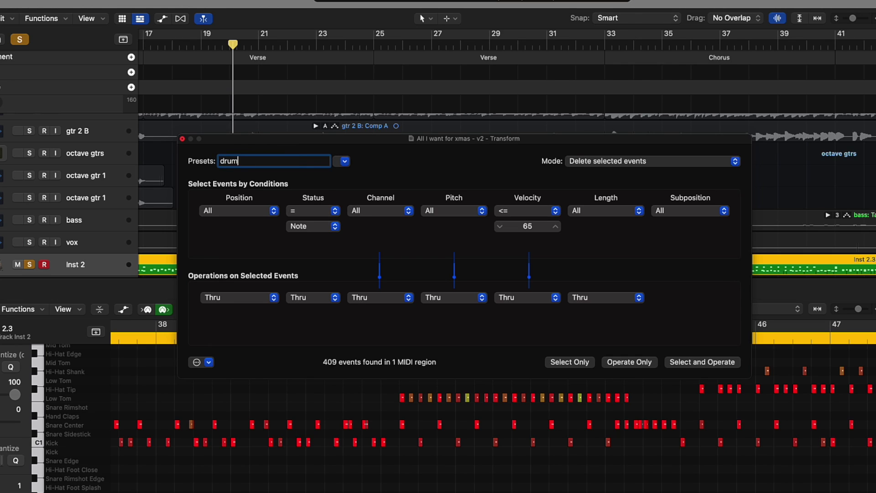
type(" mishits")
type("delete")
key("Return")
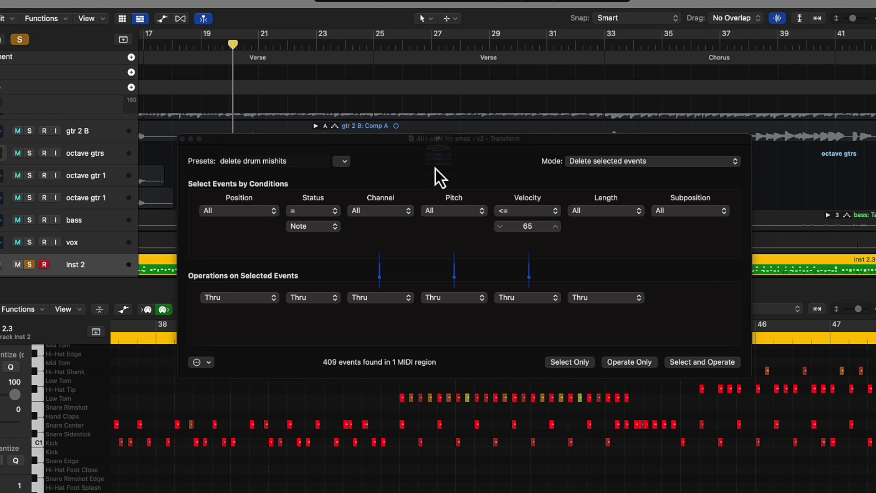
left_click(426, 193)
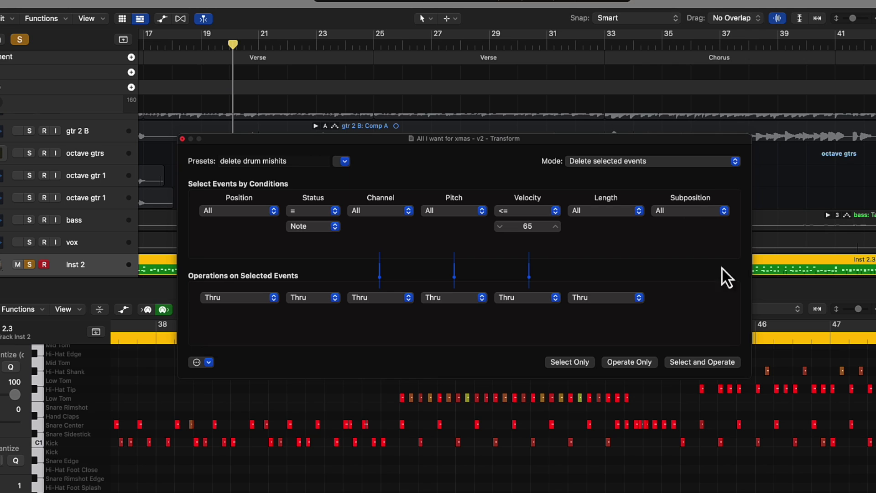
left_click(182, 139)
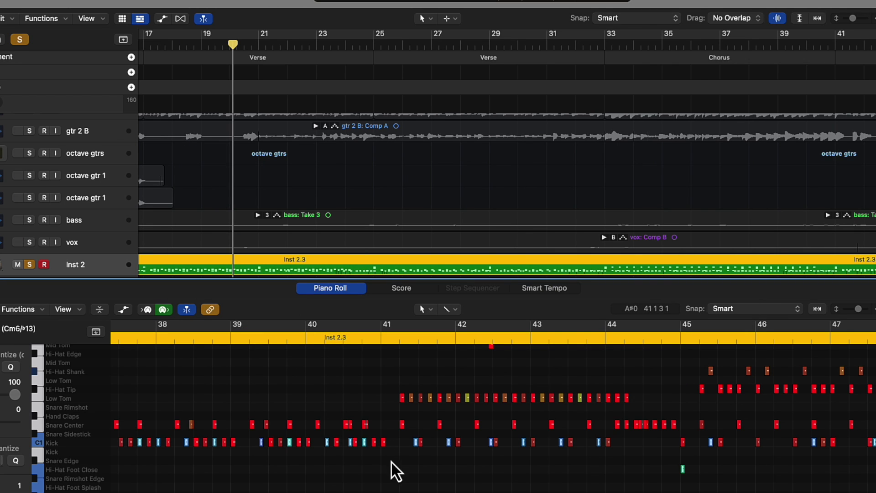
- Zoom the Piano Roll out and load the 'delete drum mishits' preset from Functions > MIDI Transform
key("super+Left")
scroll(401, 464, "up", 3)
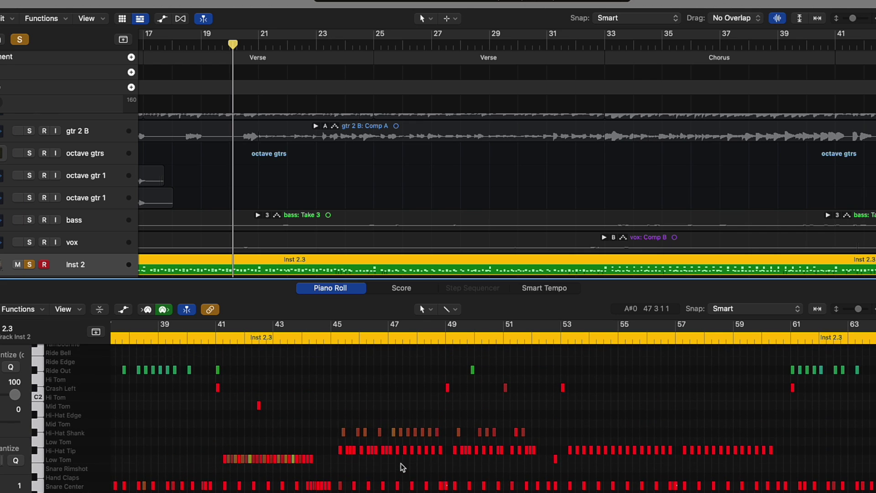
scroll(401, 464, "right", 10)
scroll(401, 463, "right", 3)
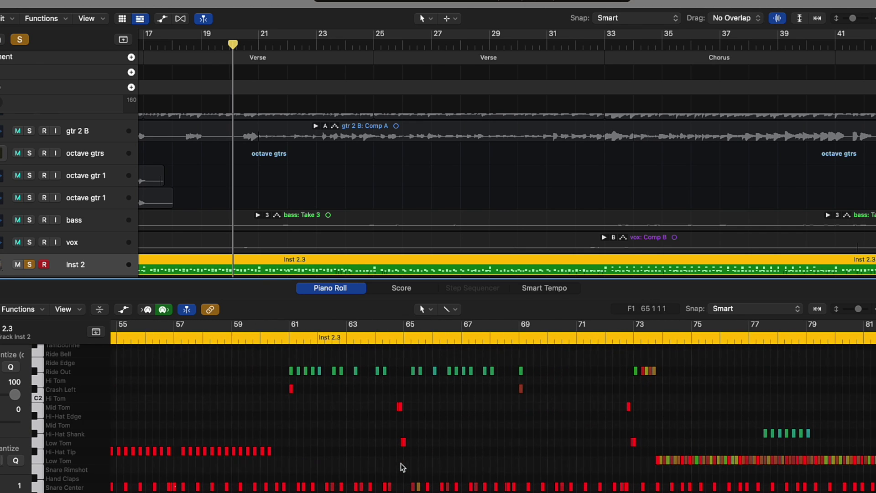
left_click(41, 310)
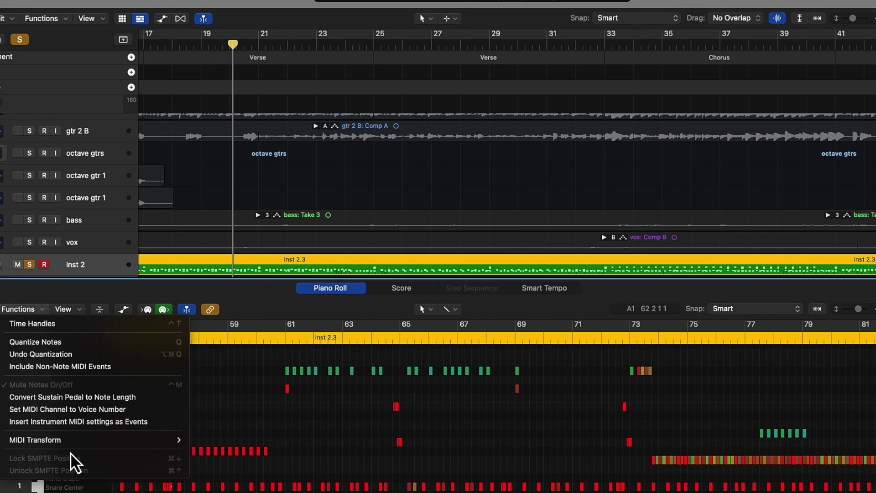
mouse_move(69, 441)
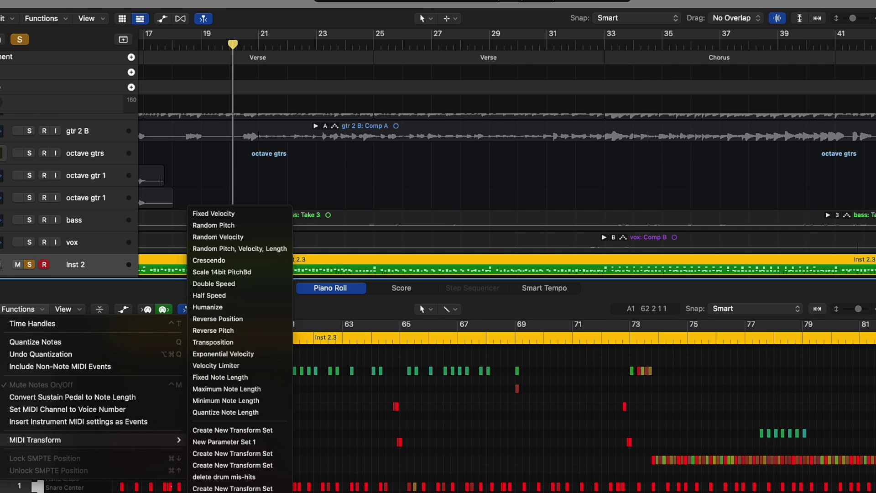
left_click(224, 476)
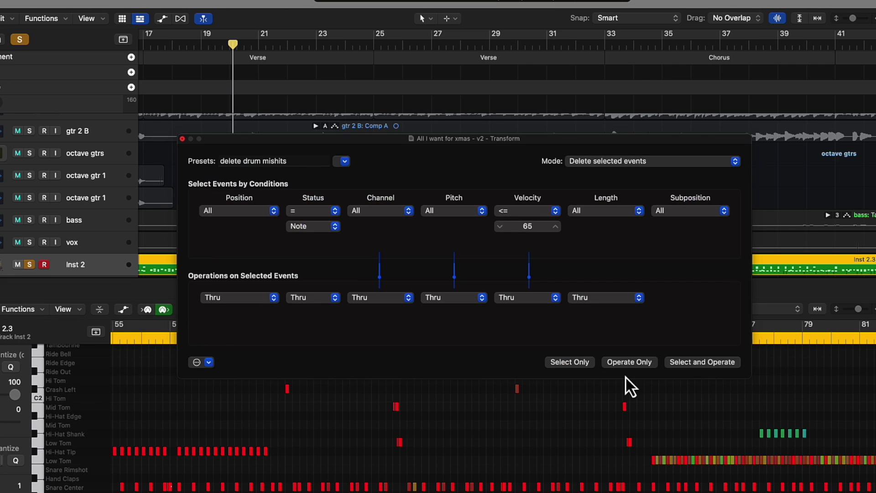